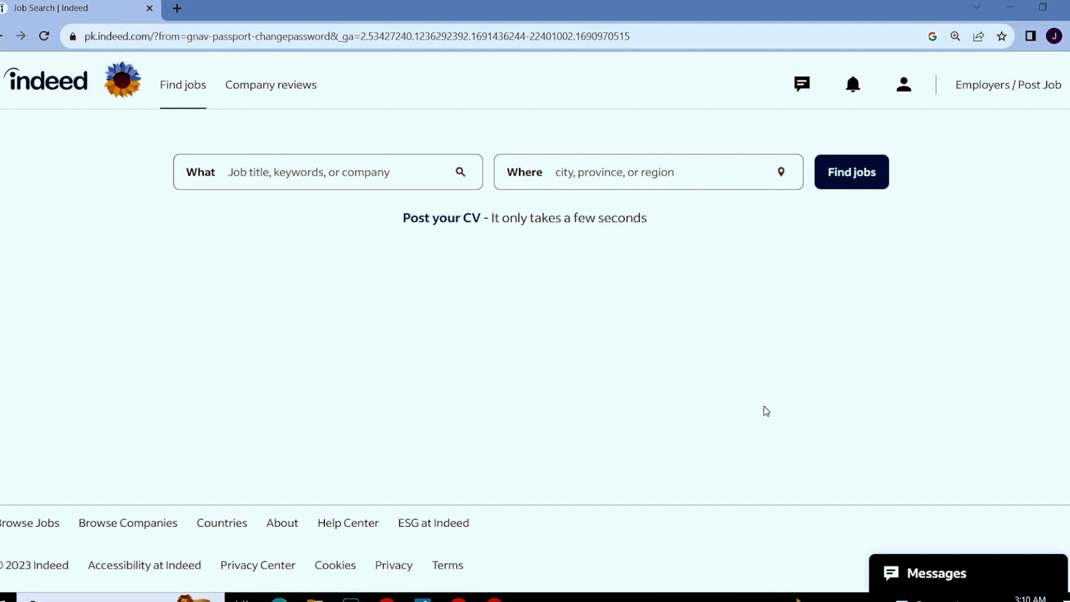
Go from the profile menu to Account settings and start adding a phone number.
{"action": "left_click", "coordinate": [905, 85]}
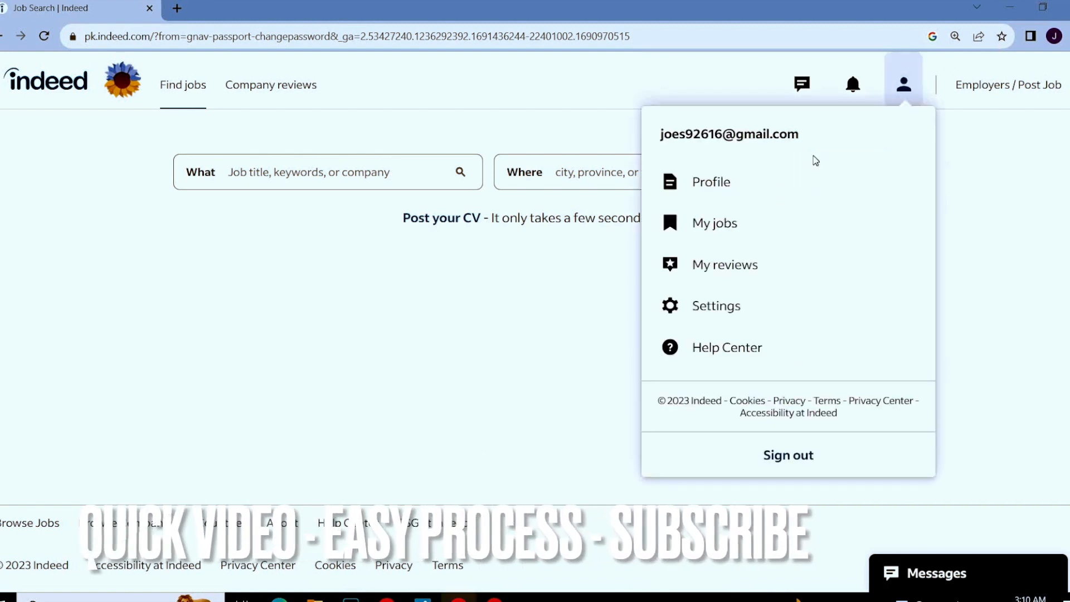
{"action": "left_click", "coordinate": [739, 306]}
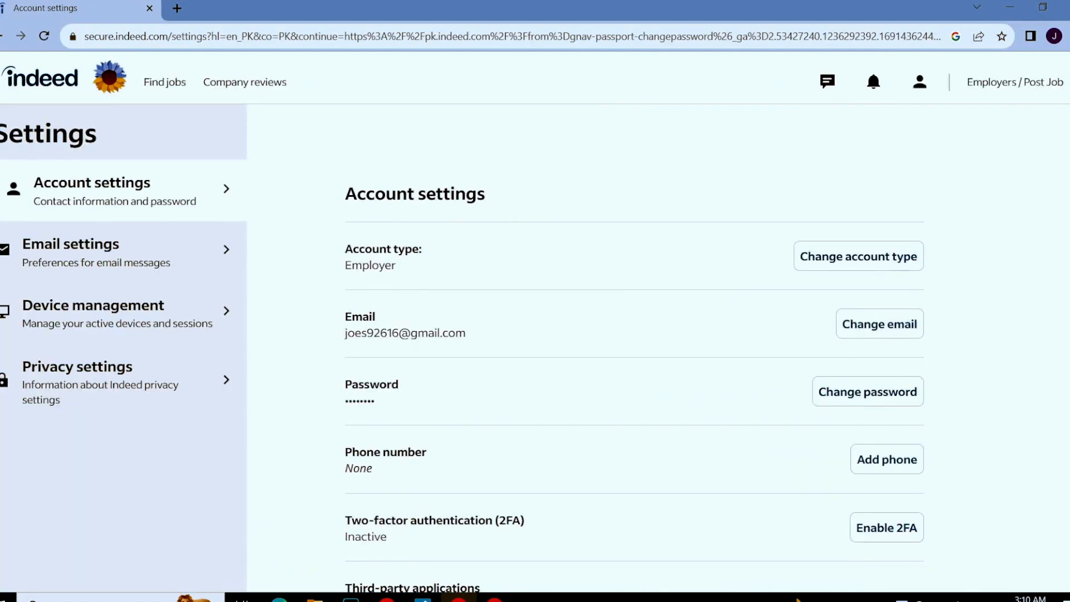
{"action": "scroll", "coordinate": [506, 340], "scroll_direction": "down", "scroll_amount": 3}
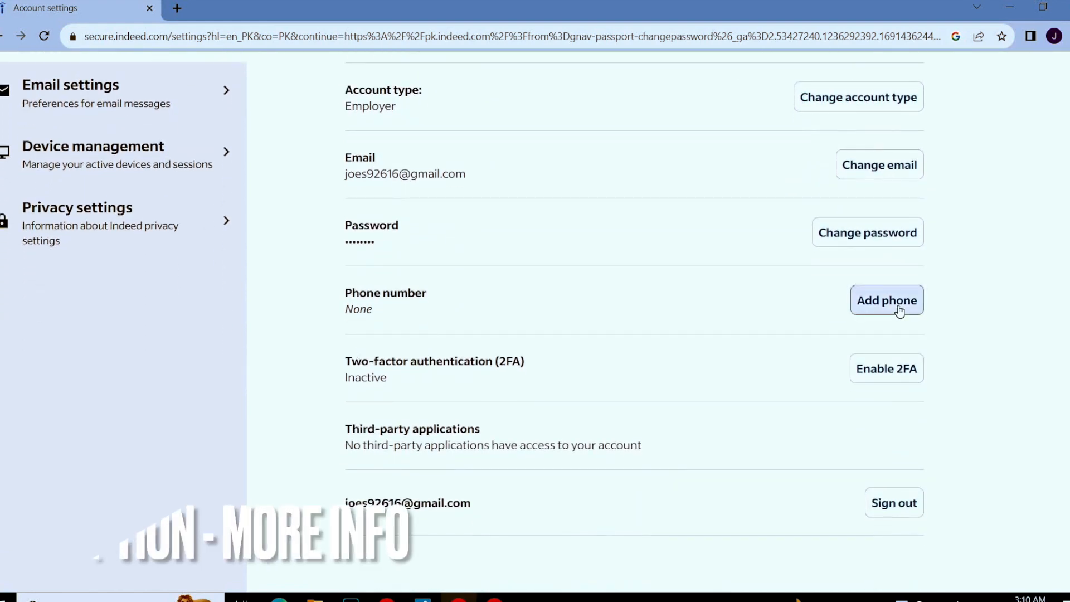
{"action": "left_click", "coordinate": [901, 310]}
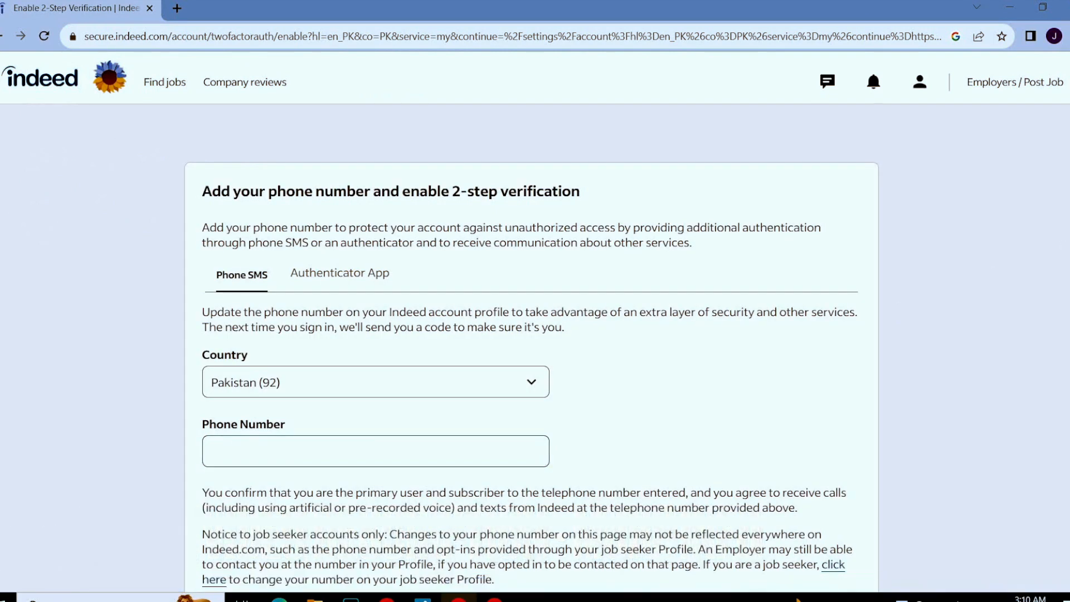
Review the country-code list, keep Pakistan (92), and focus the Phone Number field.
{"action": "left_click", "coordinate": [533, 375]}
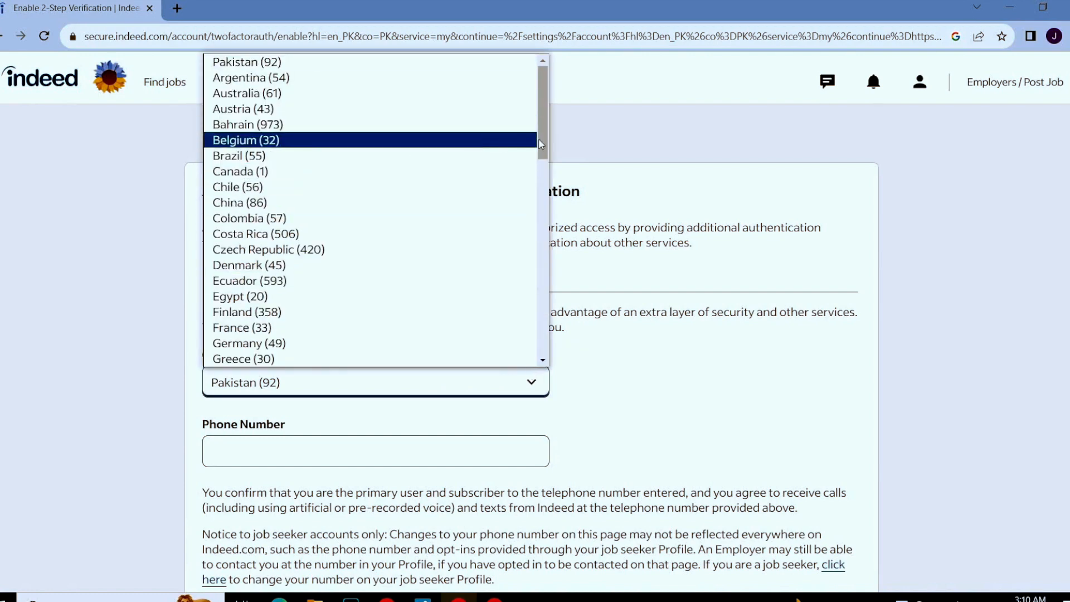
{"action": "left_click_drag", "start_coordinate": [541, 138], "coordinate": [542, 184]}
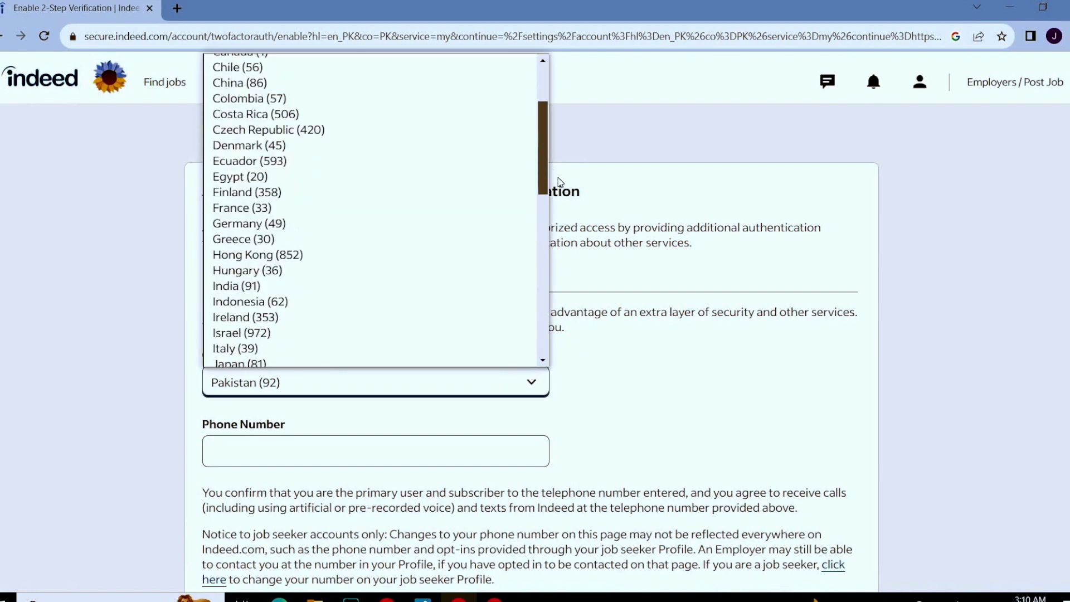
{"action": "left_click", "coordinate": [267, 455]}
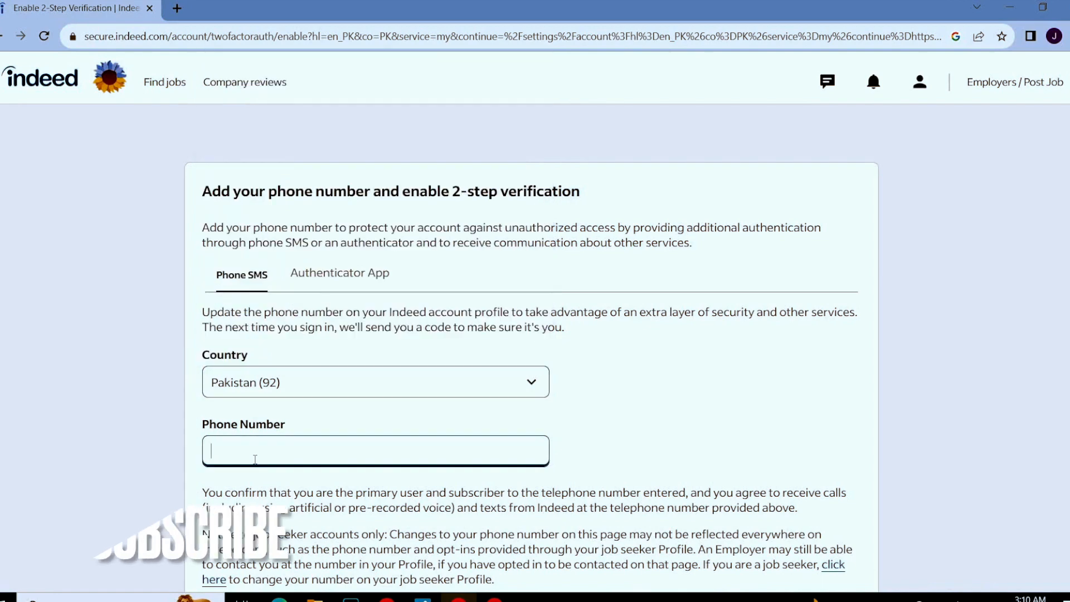
{"action": "type", "text": "123455678789"}
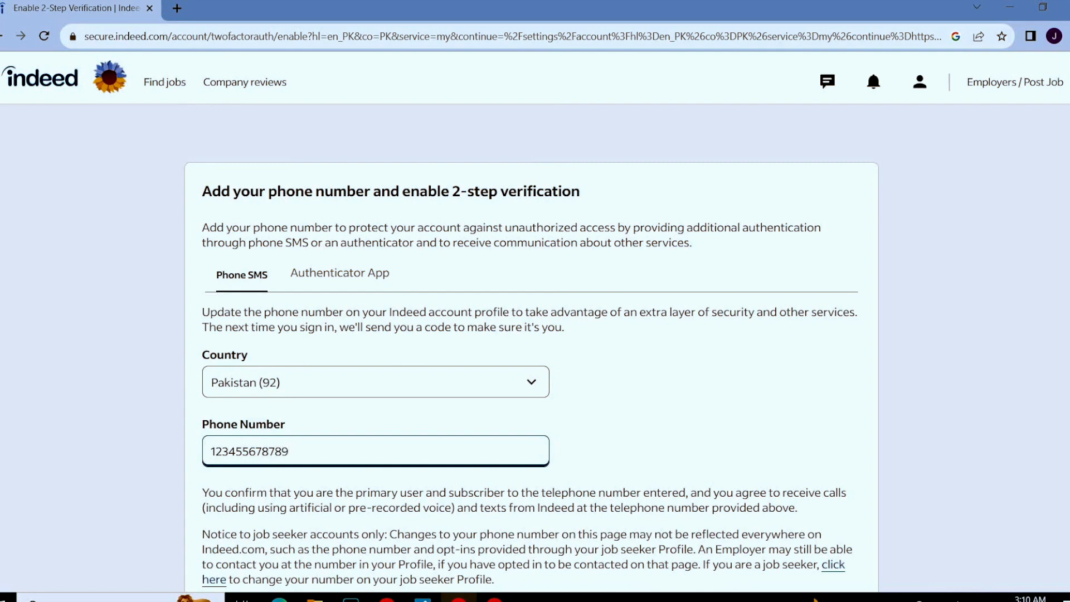
{"action": "scroll", "coordinate": [535, 335], "scroll_direction": "down", "scroll_amount": 2}
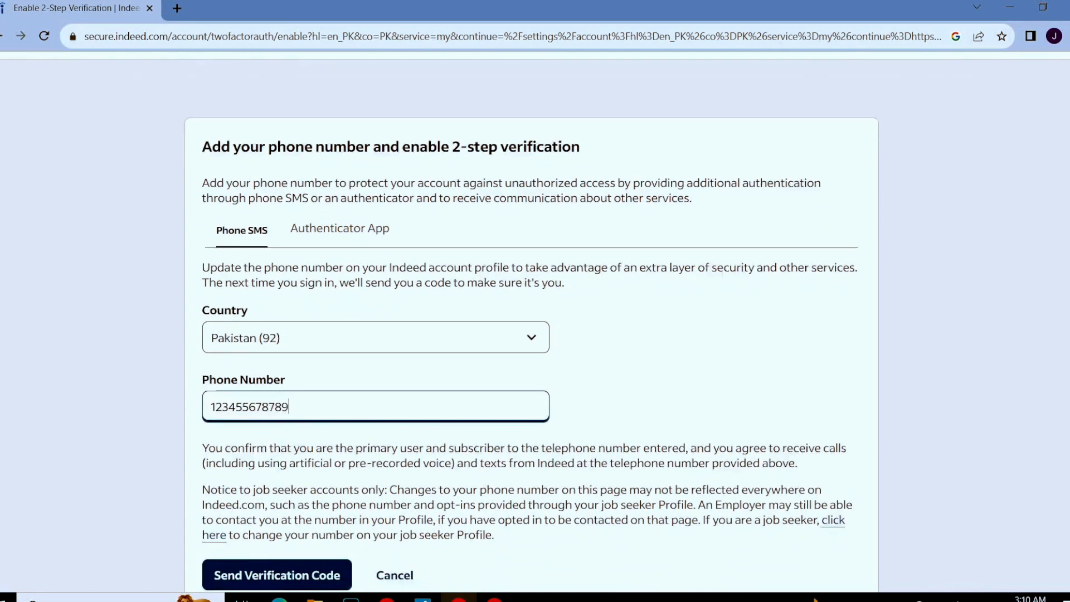
{"action": "scroll", "coordinate": [535, 335], "scroll_direction": "down", "scroll_amount": 2}
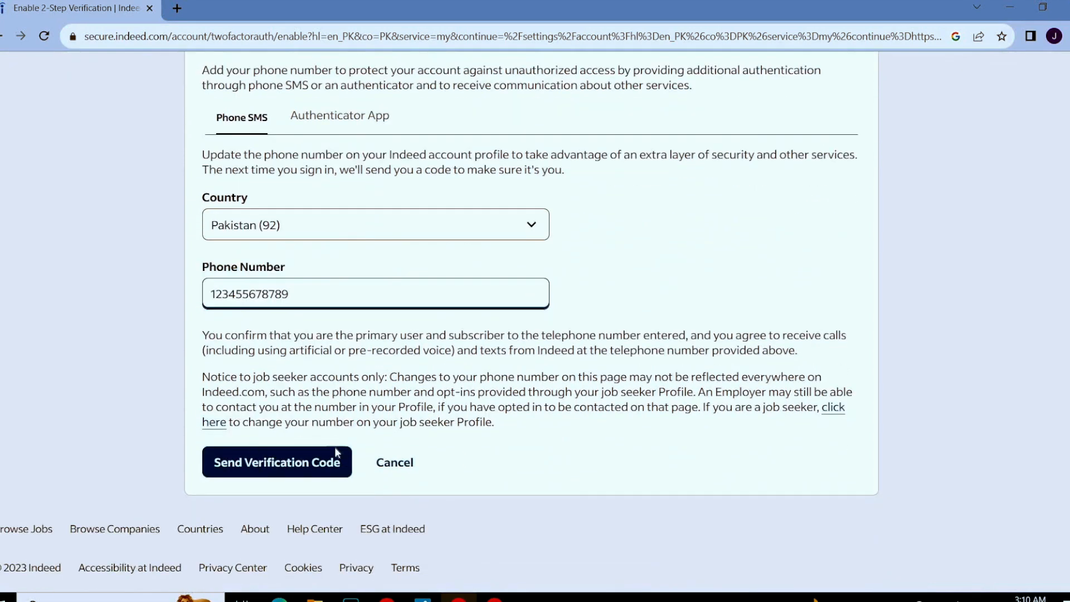
{"action": "left_click", "coordinate": [313, 467]}
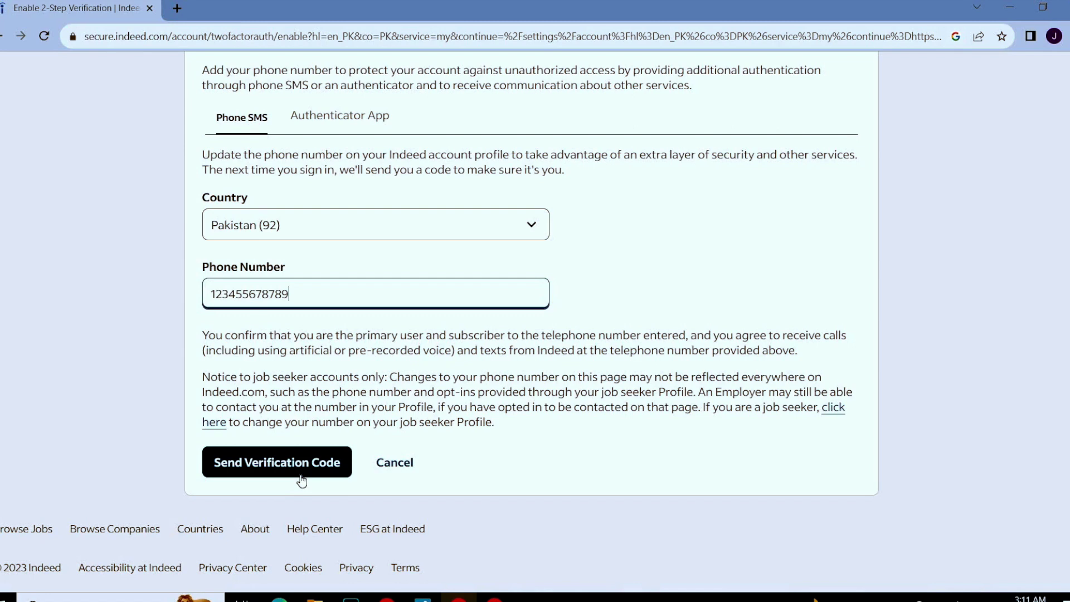
{"action": "left_click", "coordinate": [302, 468]}
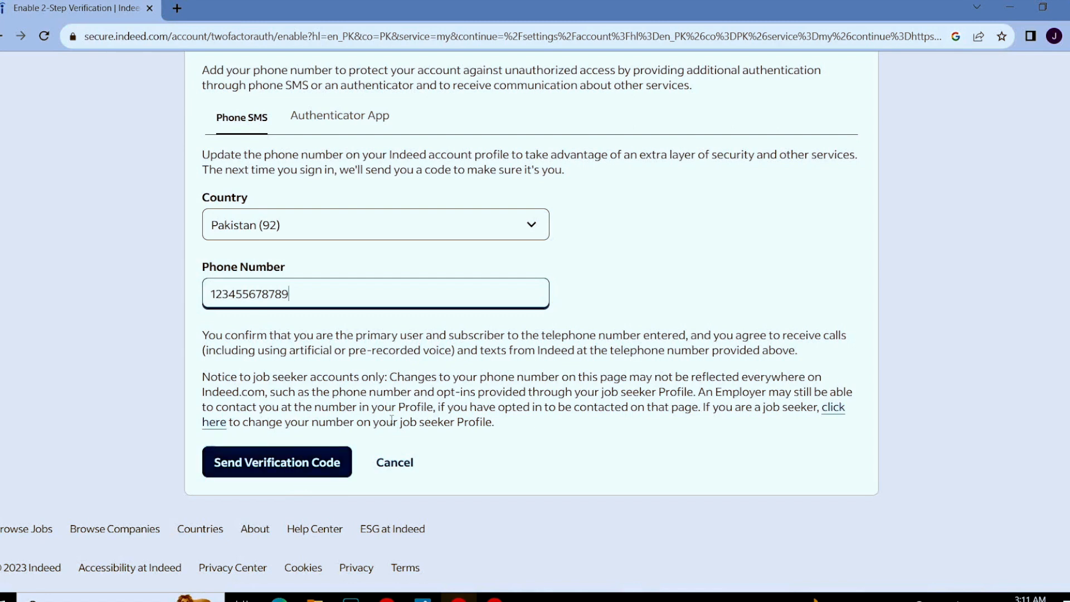